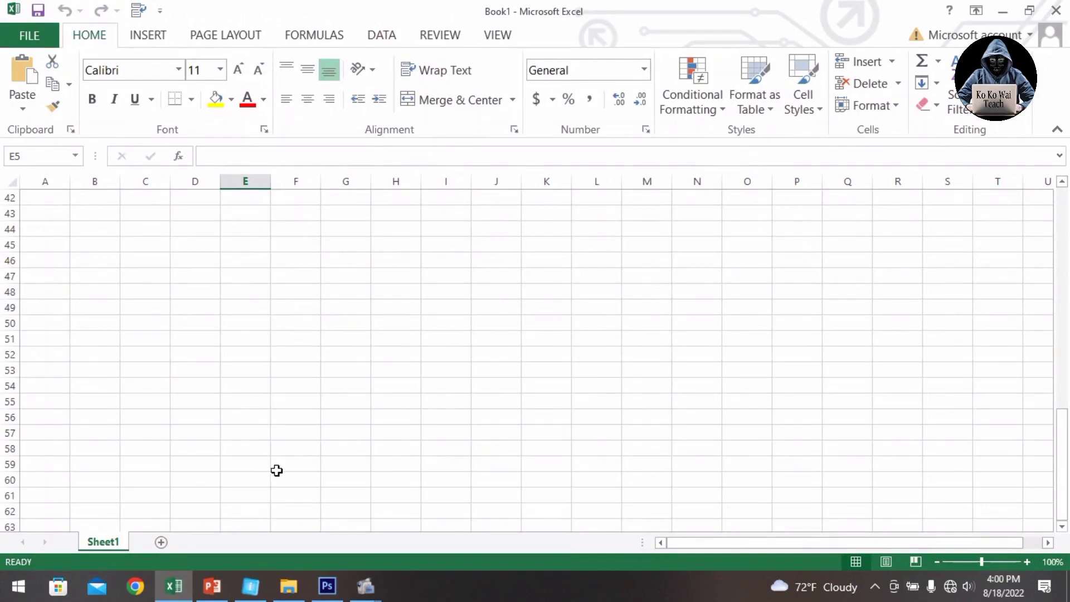
- Examine the Insert, Page Layout and Formulas commands, and compare the Home commands and font list with the Insert commands
click(138, 238)
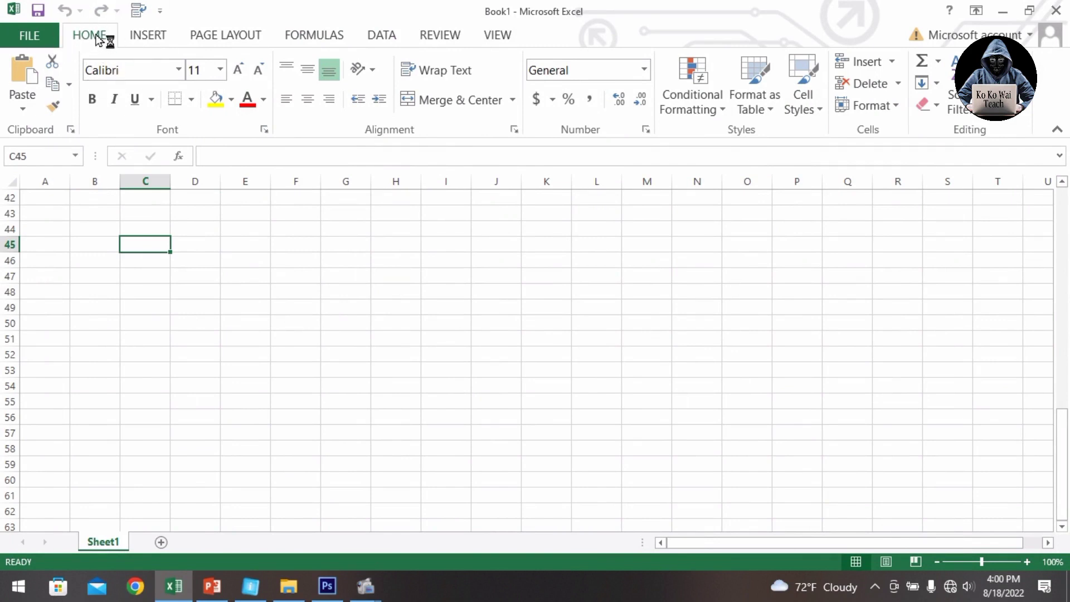
click(140, 41)
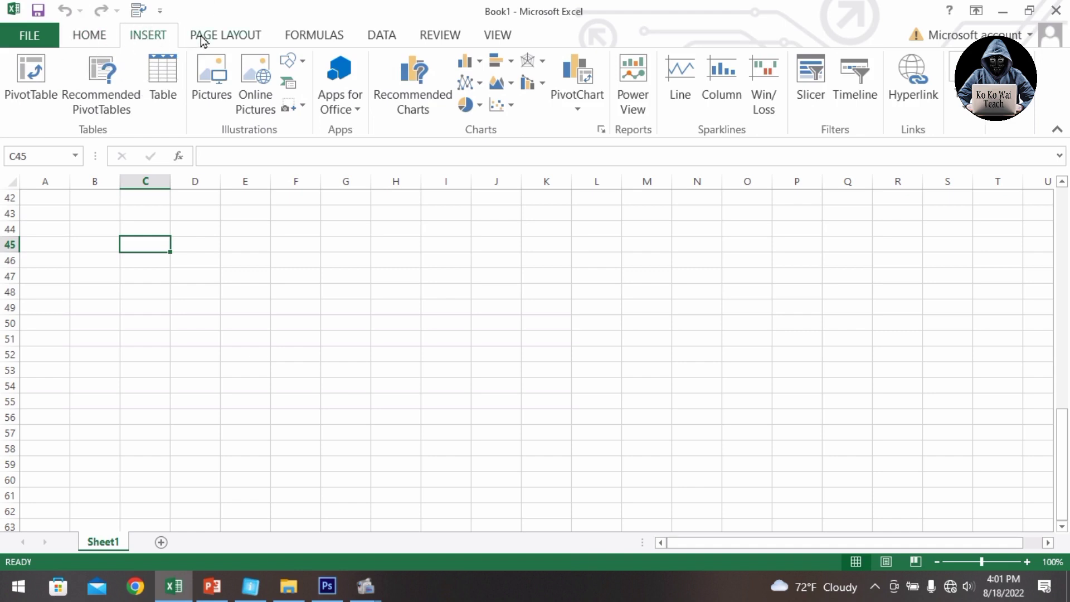
click(225, 39)
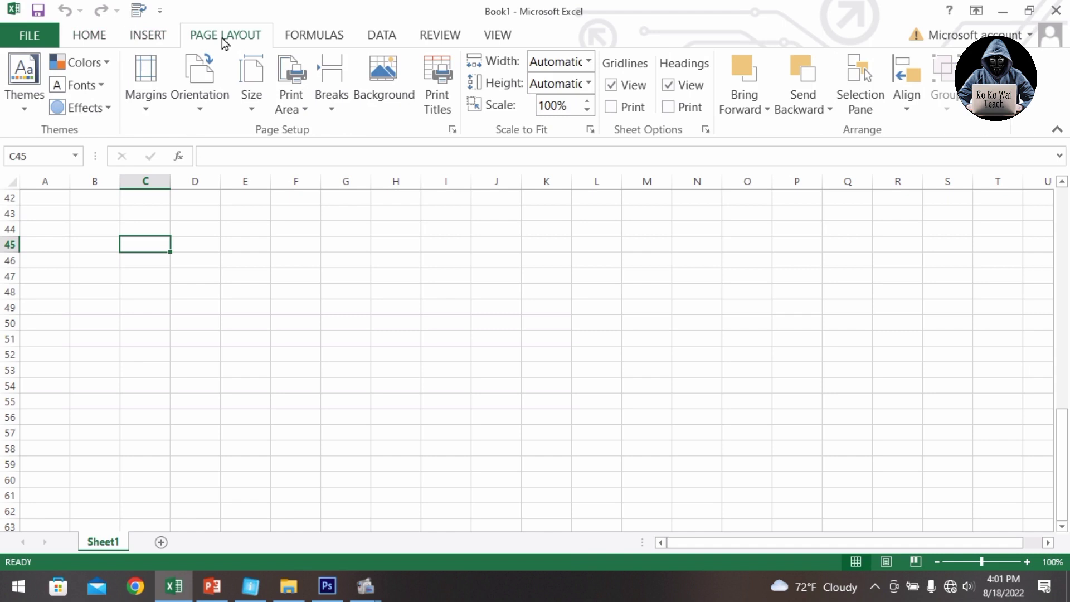
click(316, 37)
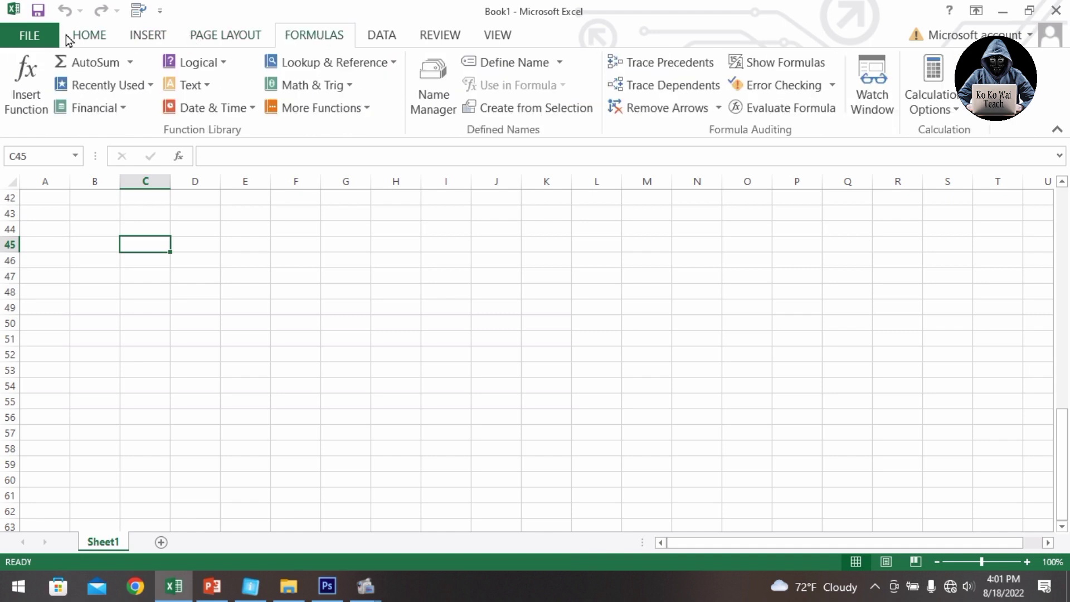
click(99, 38)
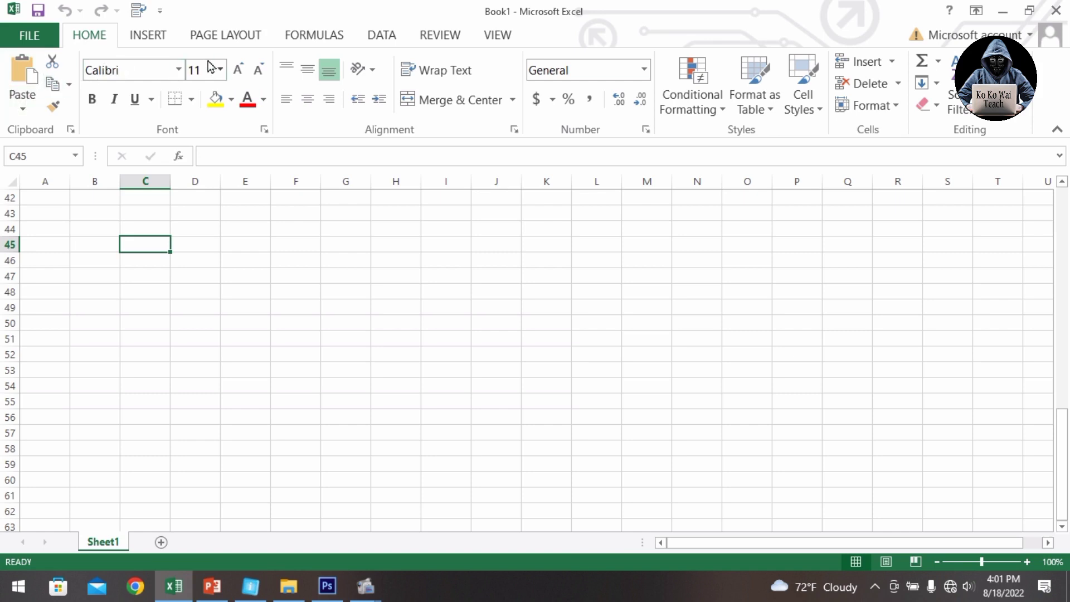
click(179, 71)
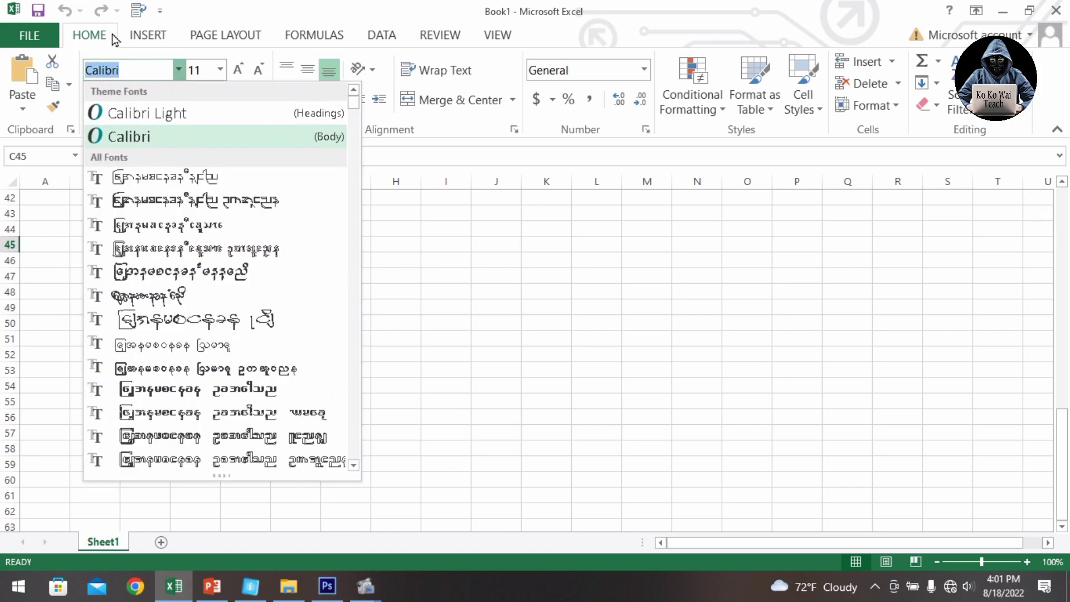
click(150, 36)
click(150, 37)
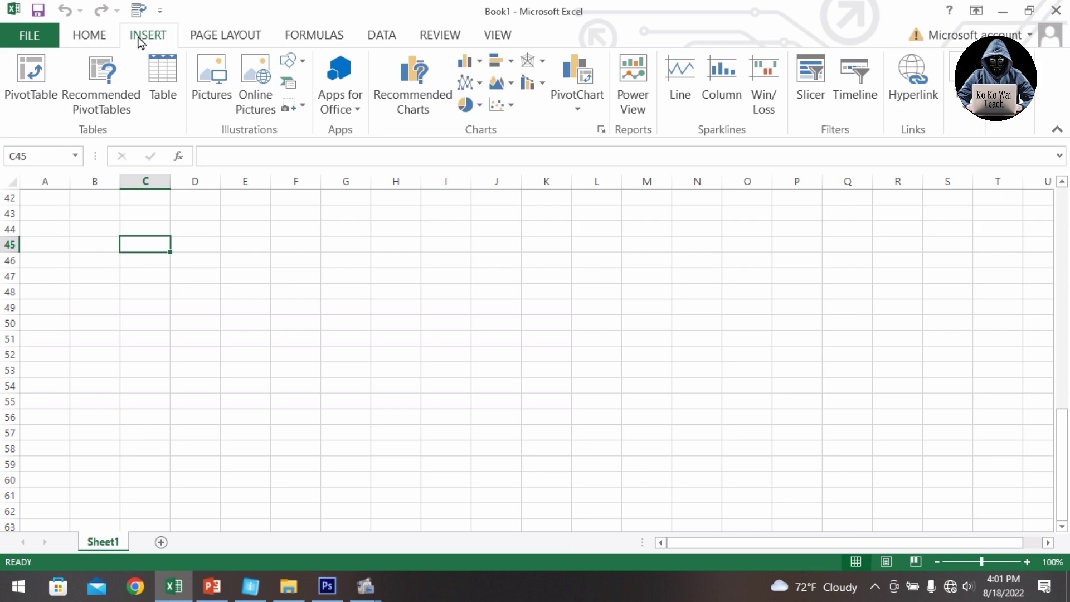
click(106, 36)
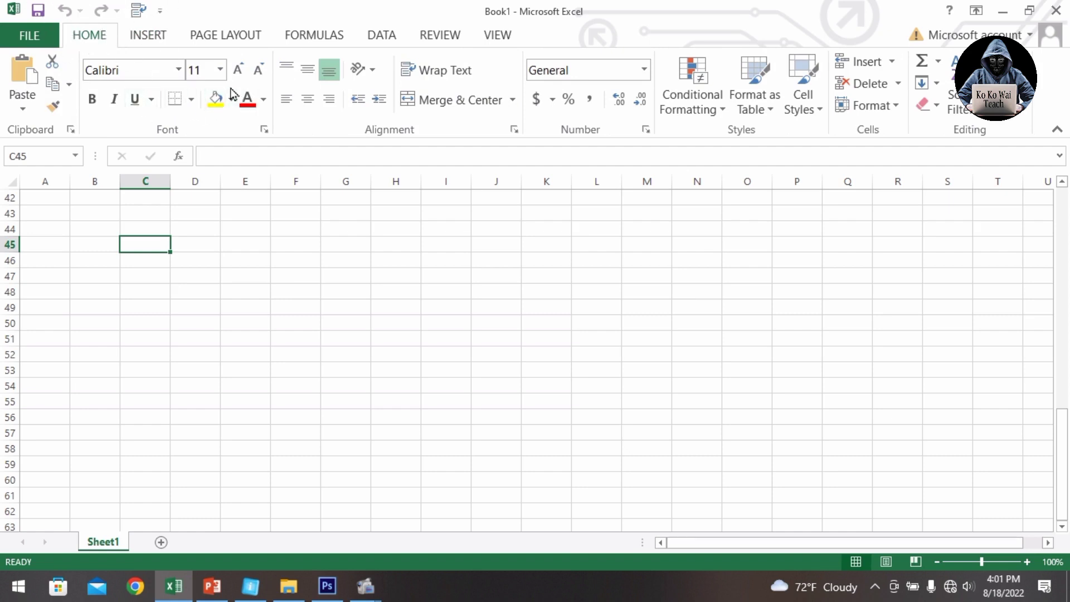
click(160, 39)
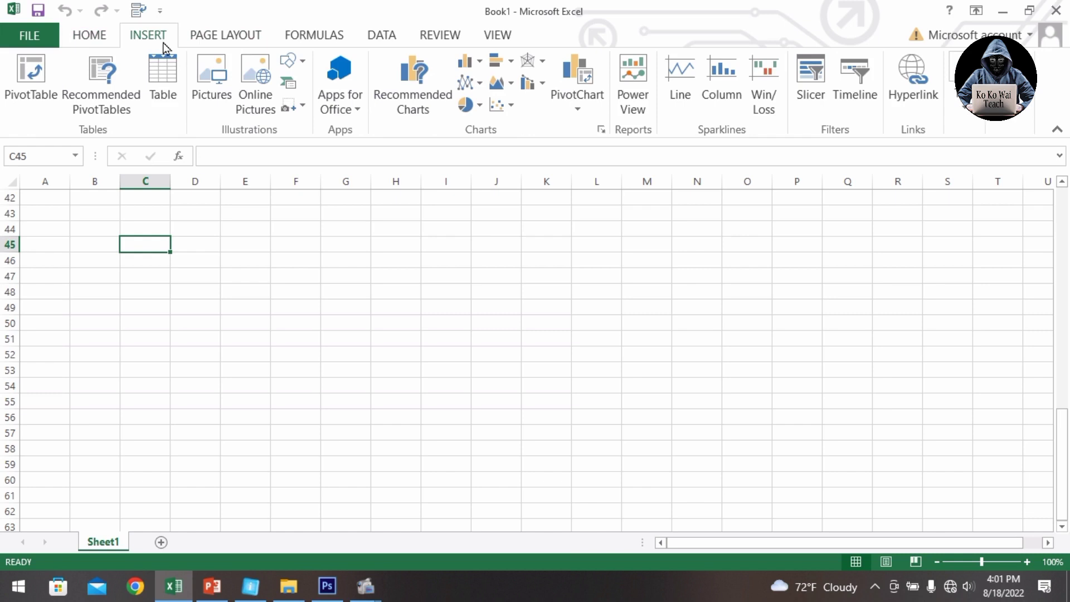
click(88, 44)
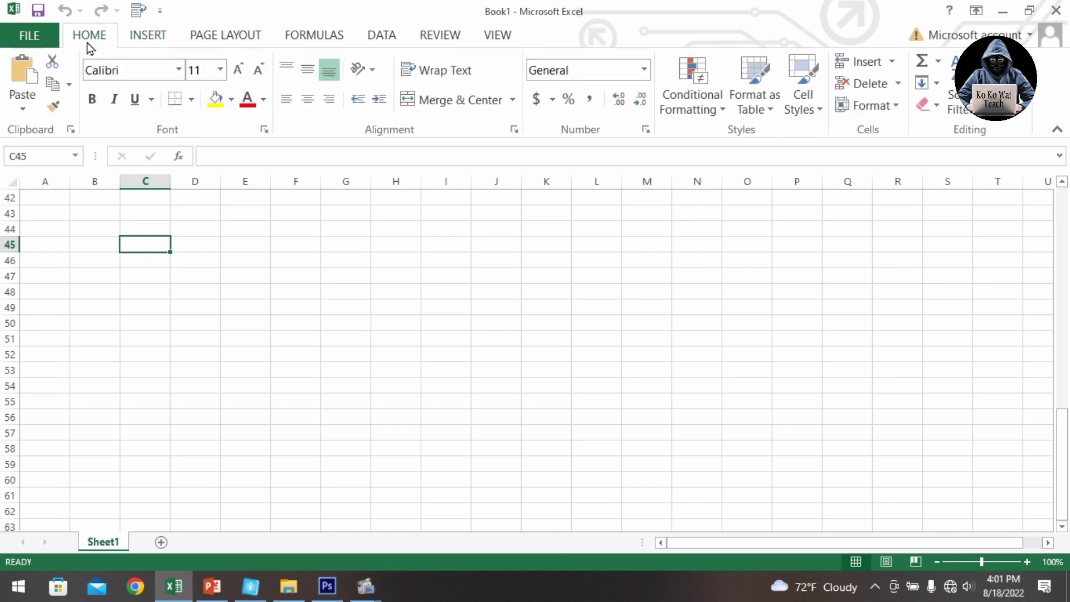
- Survey the ribbon command sets from Insert through View, and compare the Home, Insert and Page Layout commands
click(156, 41)
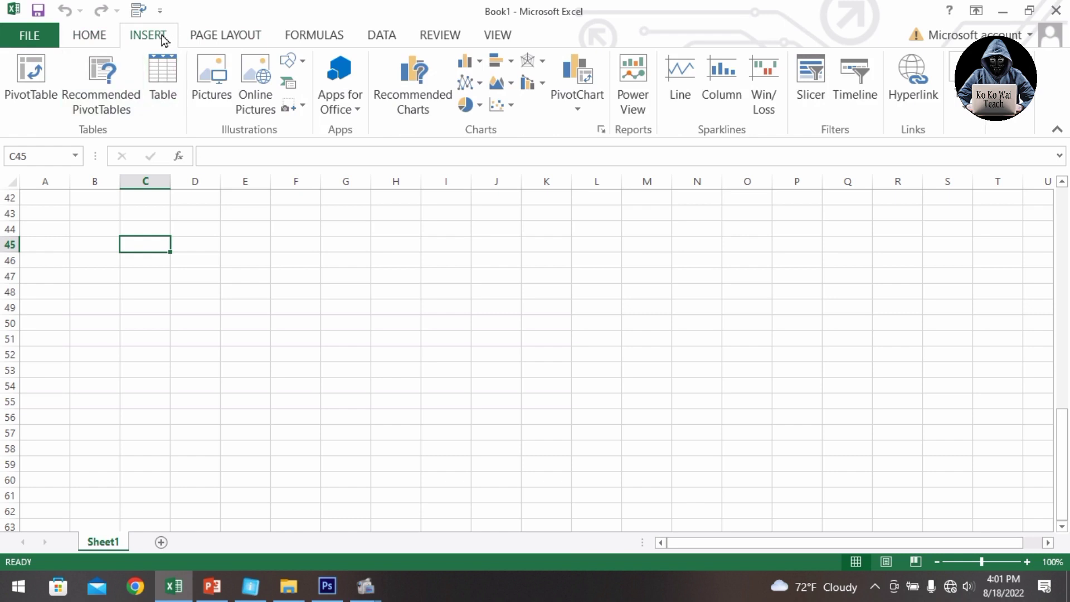
click(217, 43)
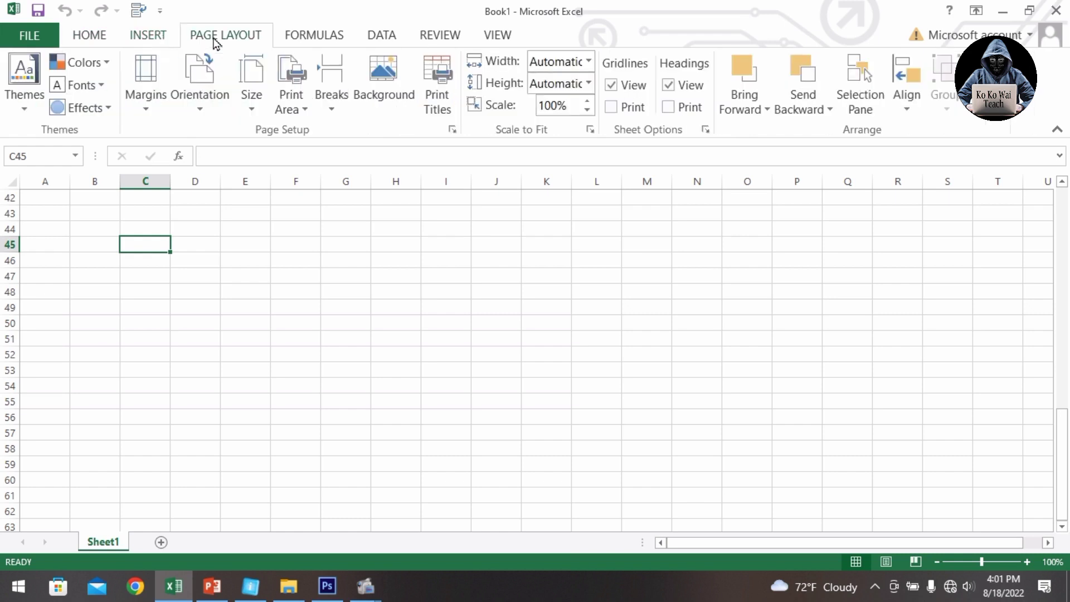
click(308, 37)
click(380, 36)
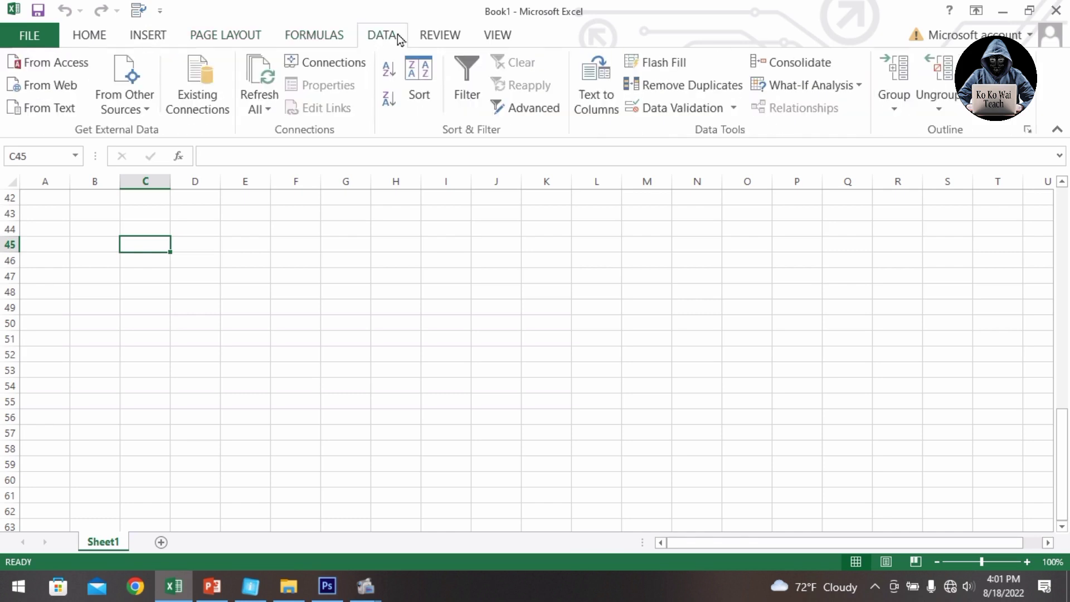
click(431, 43)
click(506, 39)
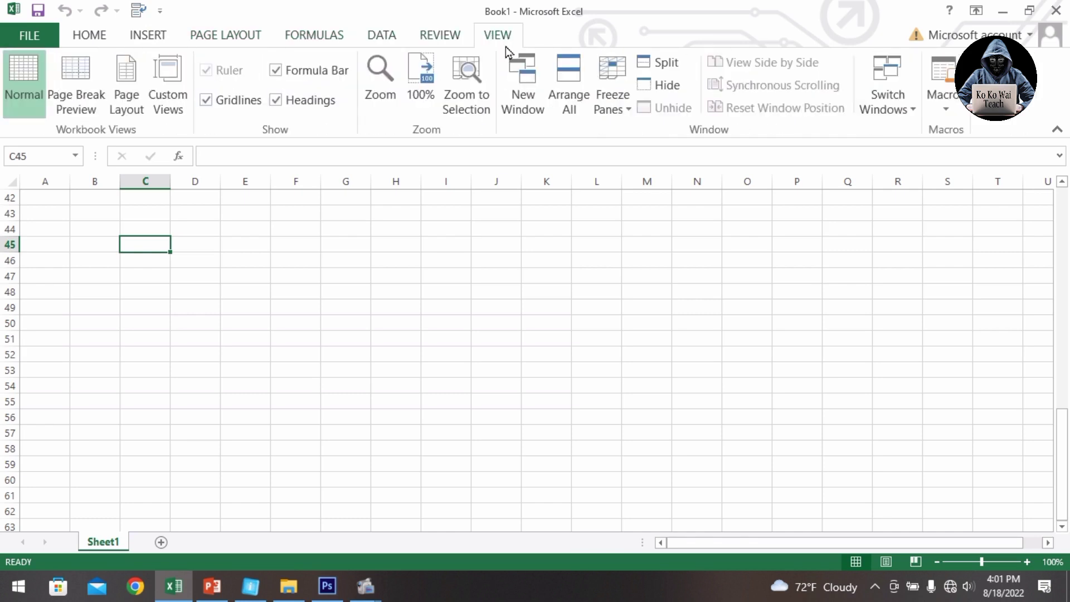
click(92, 37)
click(148, 37)
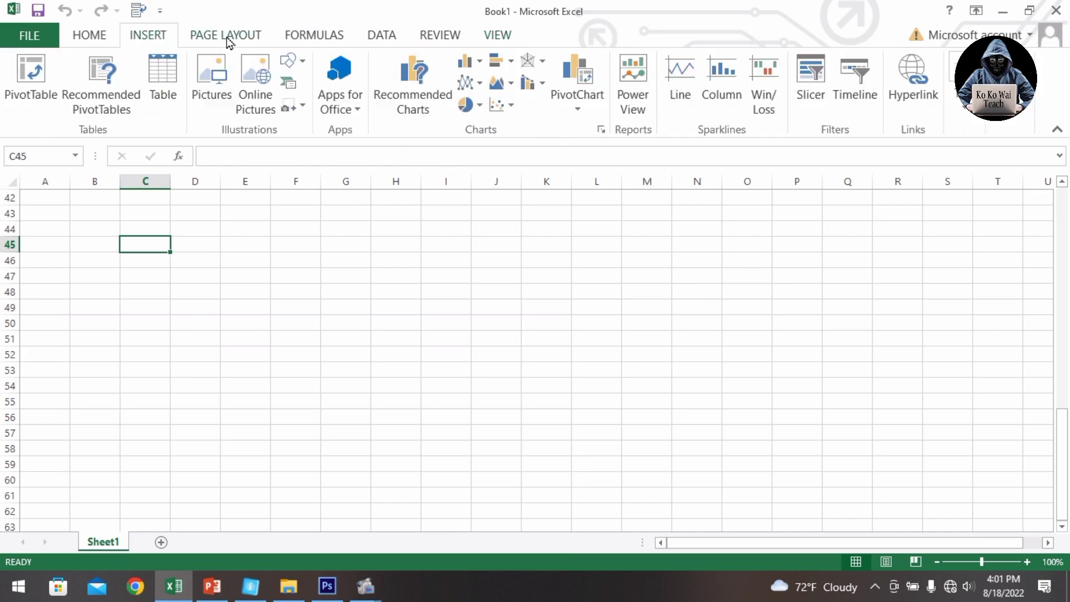
click(226, 37)
click(92, 41)
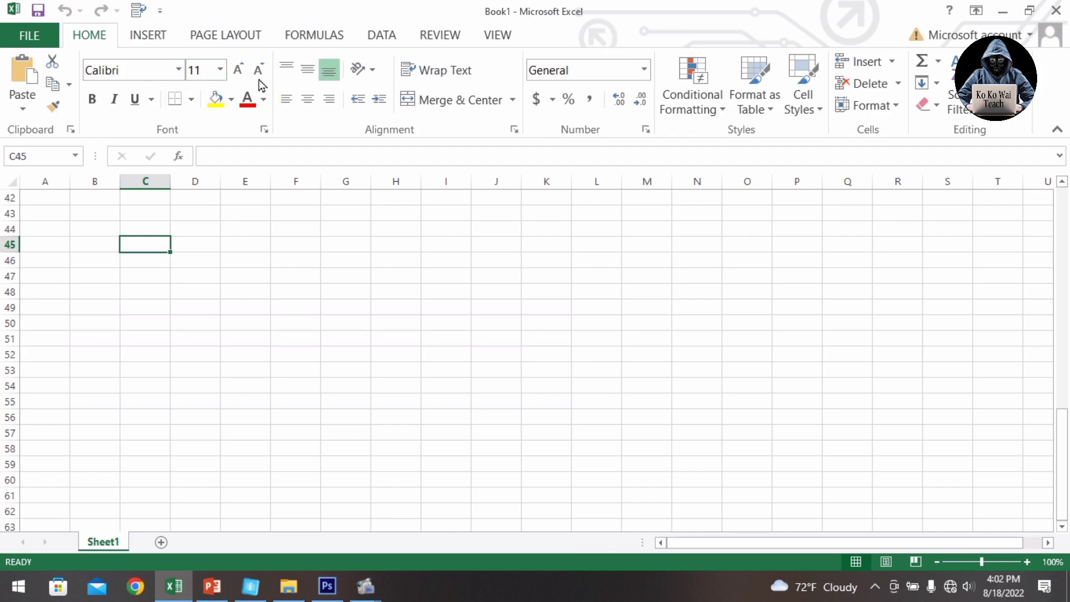
click(161, 37)
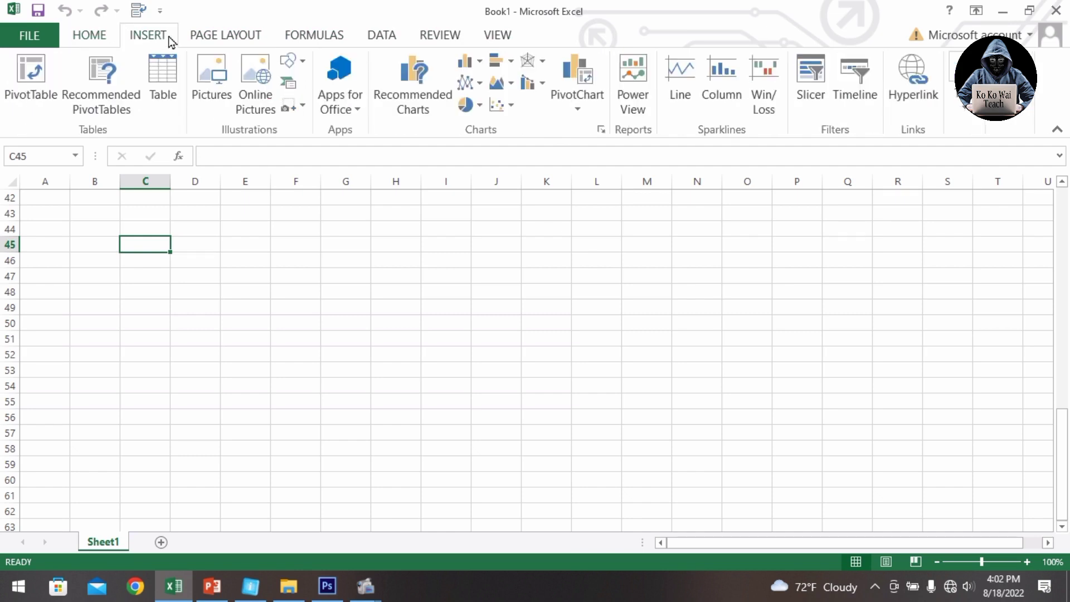
click(98, 47)
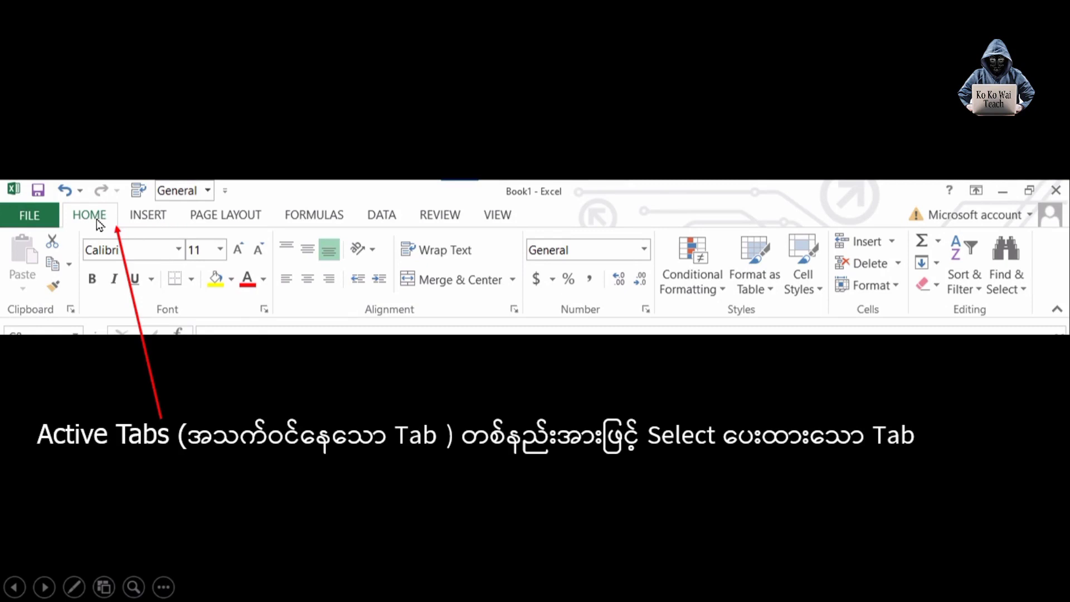
key(ctrl)
key(ctrl)
click(417, 273)
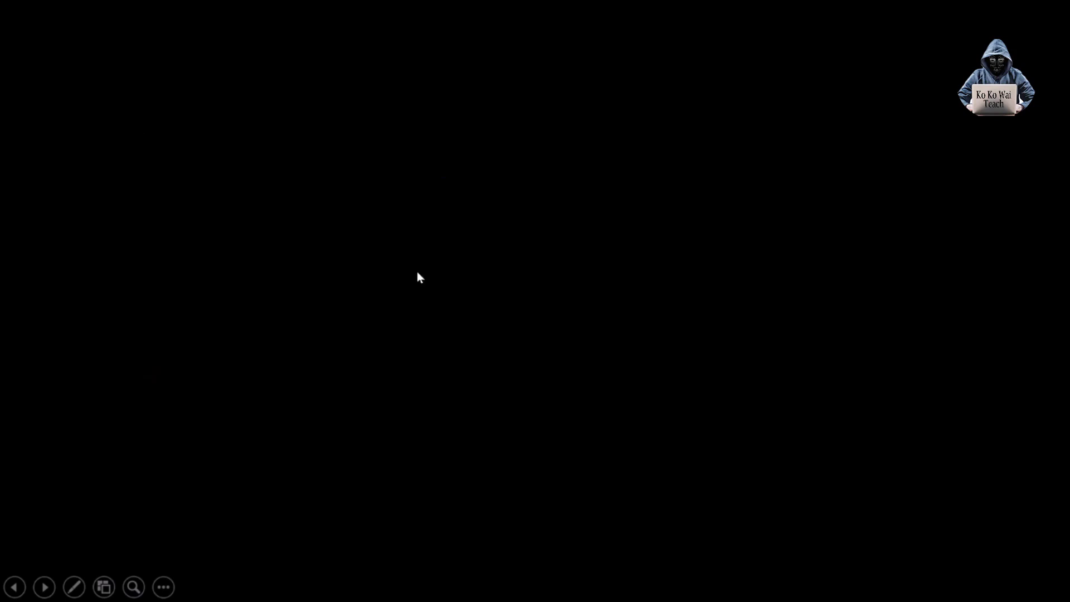
click(417, 272)
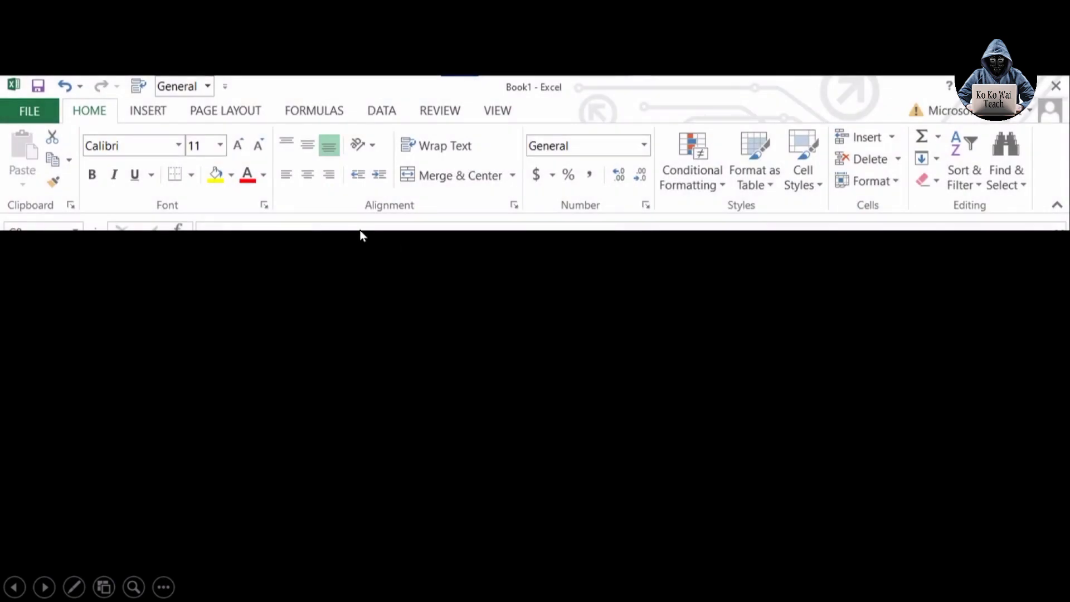
click(208, 201)
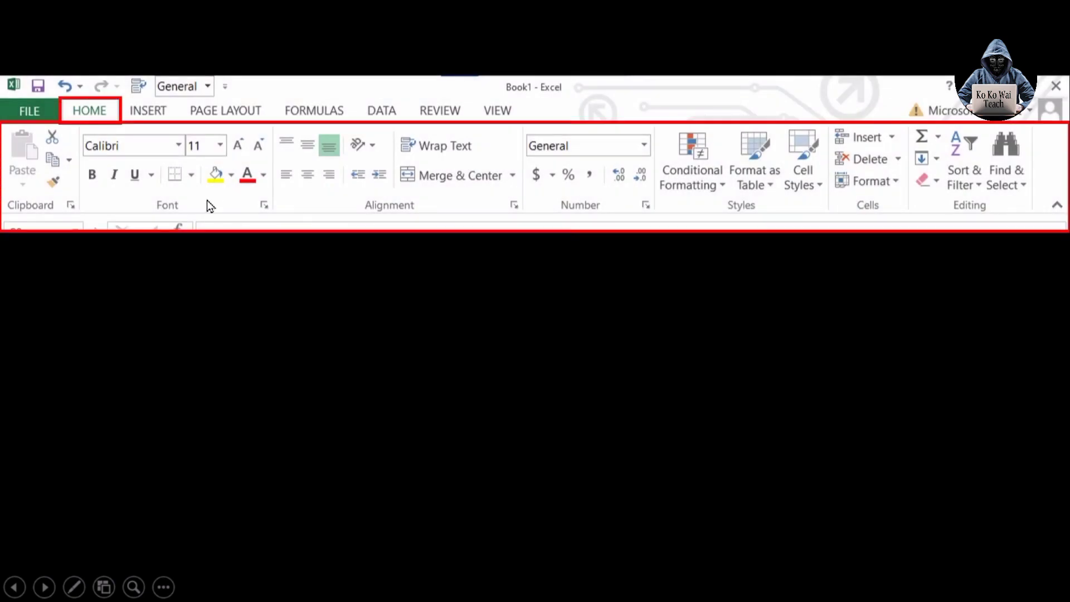
click(207, 200)
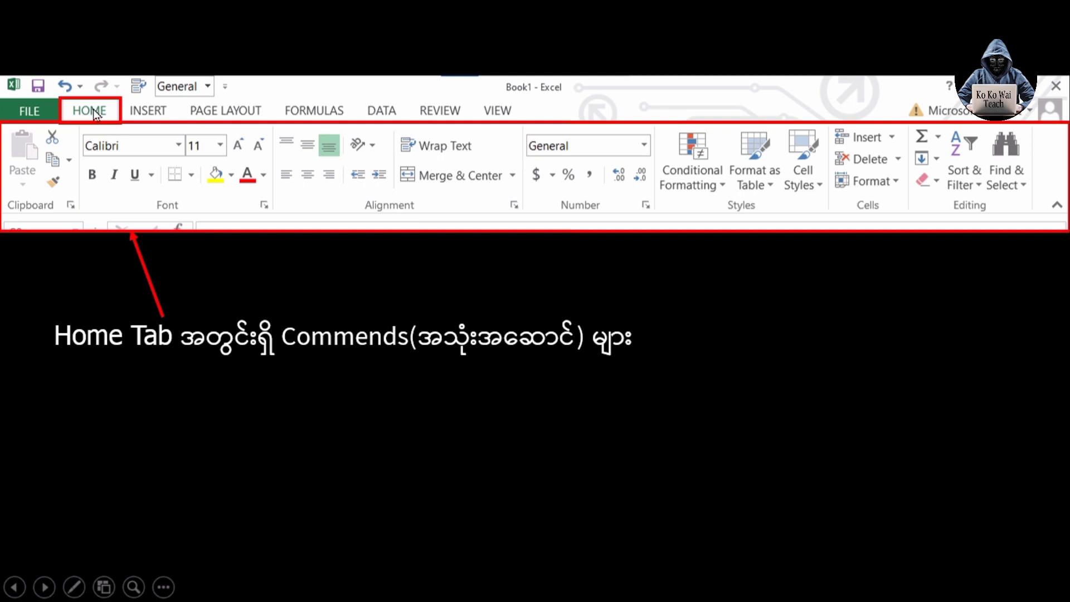
key(ctrl)
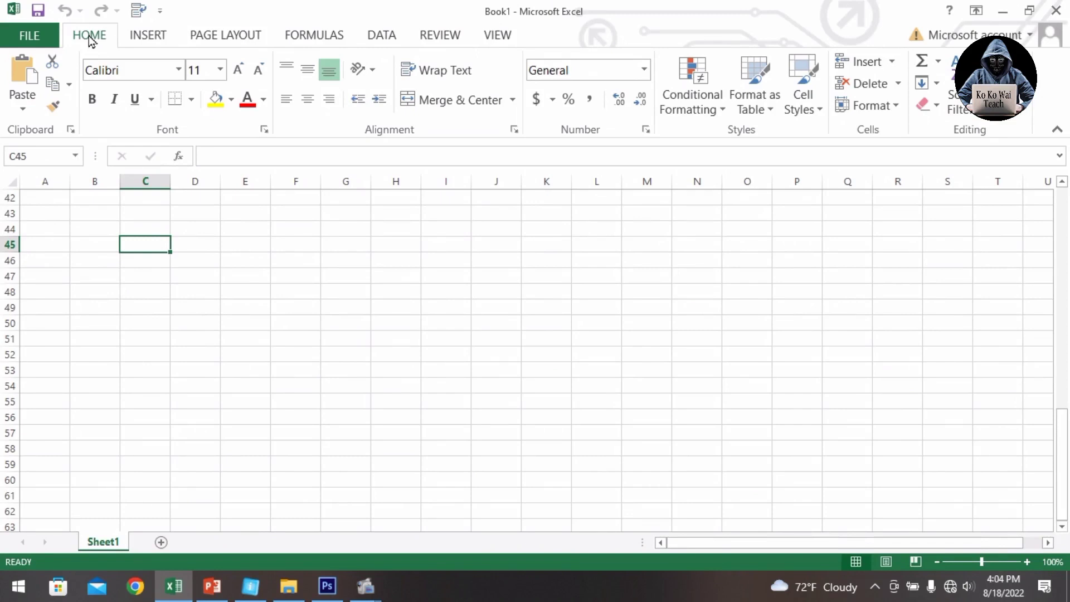
- Examine the paste options among the Home commands, and select cell B46
drag(194, 10, 267, 3)
click(28, 113)
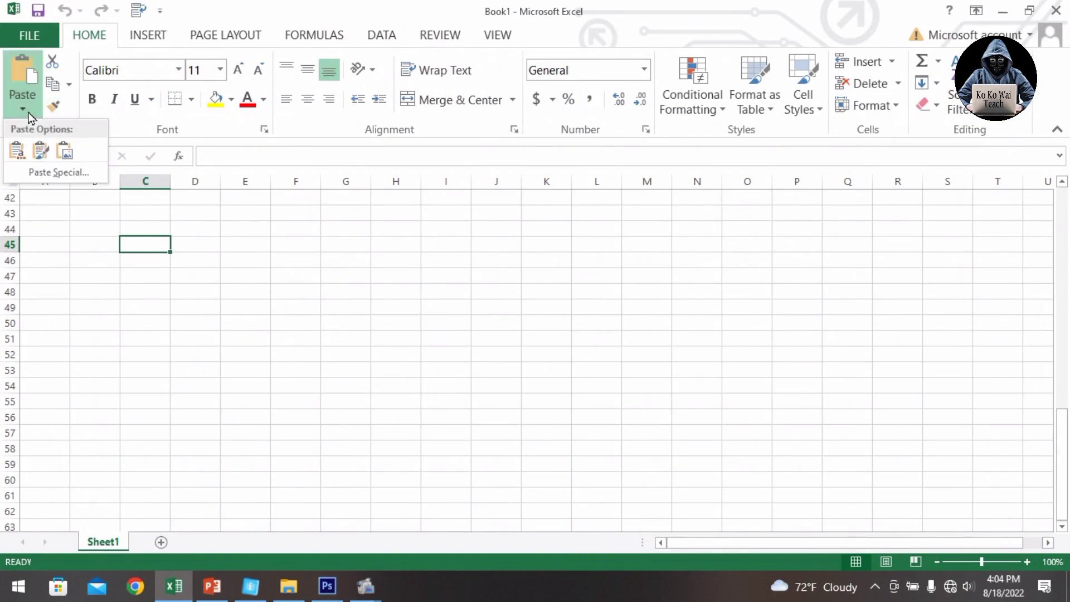
click(28, 114)
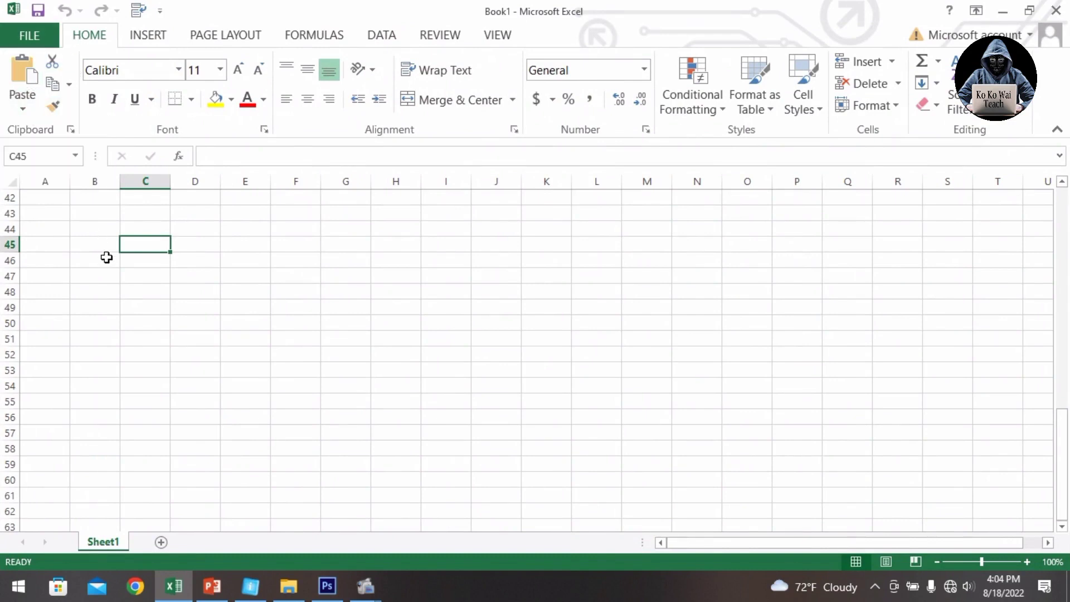
click(107, 260)
click(24, 88)
click(102, 35)
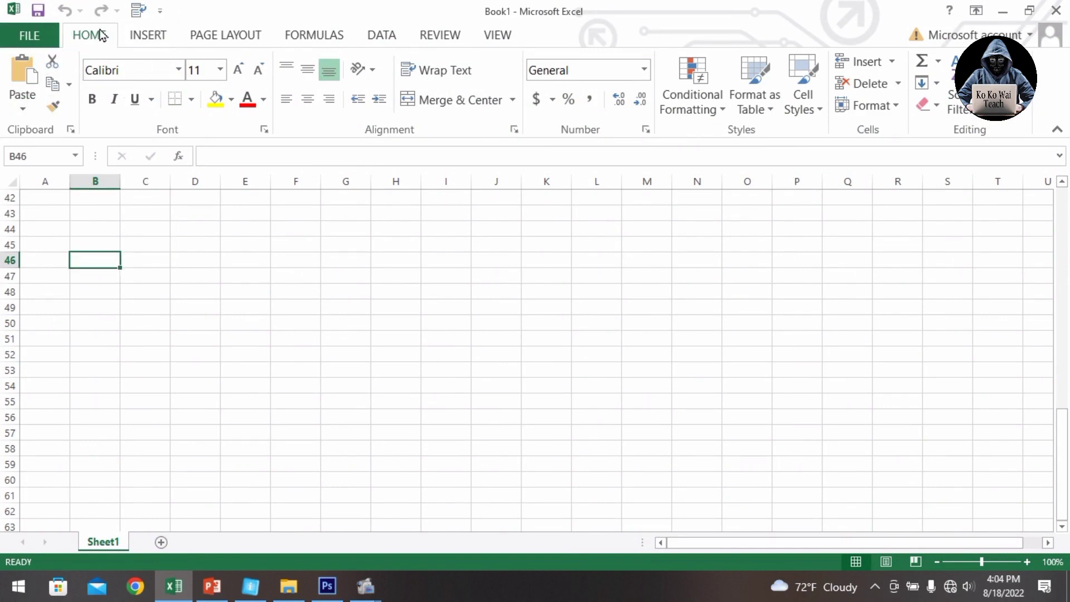
click(101, 35)
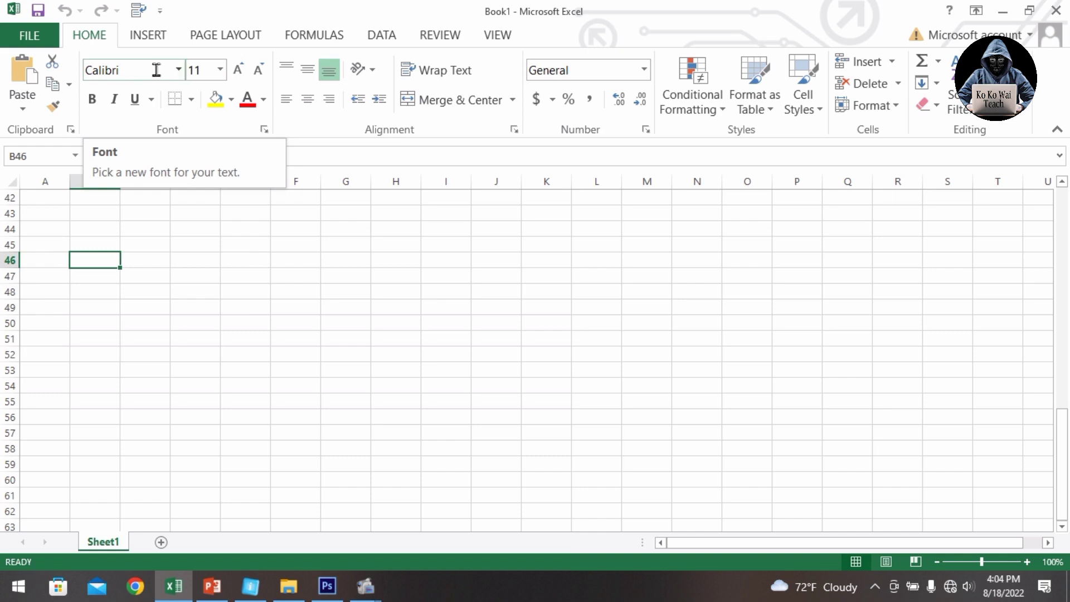
- Browse the whole list of available fonts without choosing one, and select cell D46
click(137, 70)
click(139, 71)
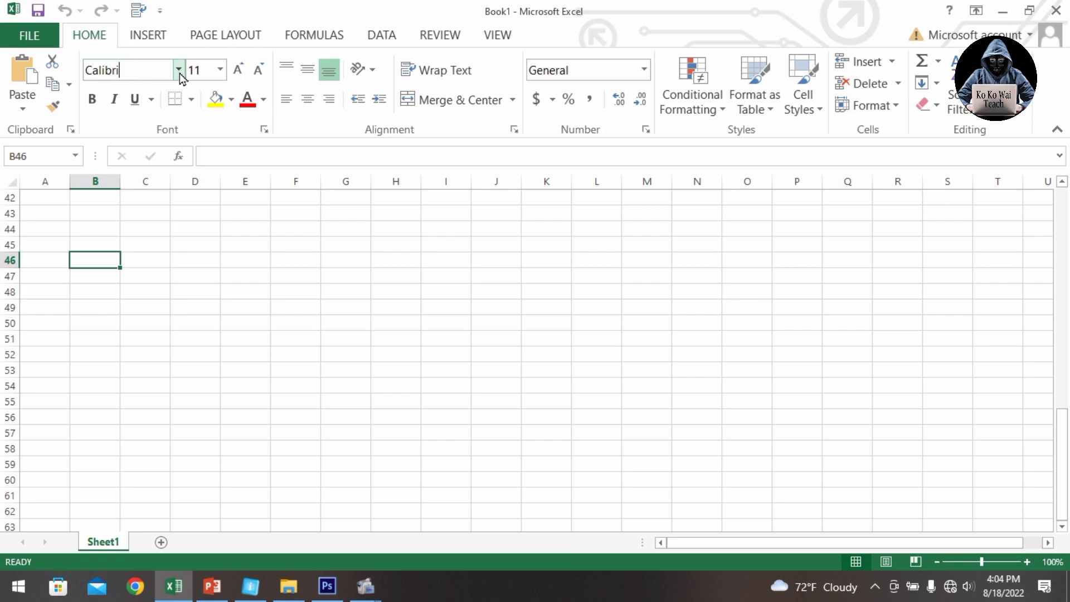
key(ctrl)
click(179, 70)
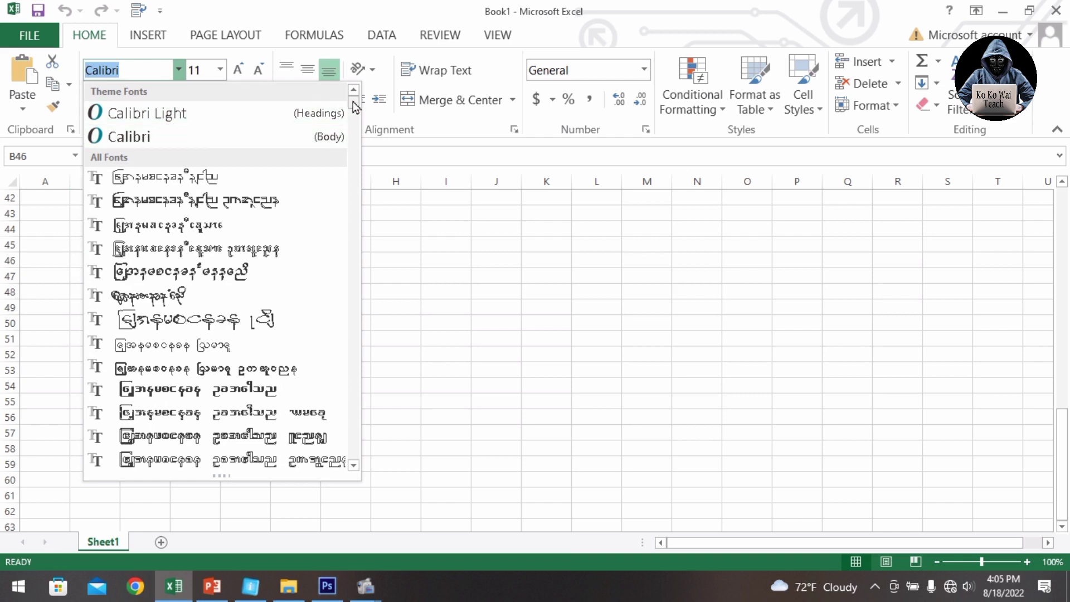
drag(353, 105, 366, 255)
drag(375, 306, 392, 479)
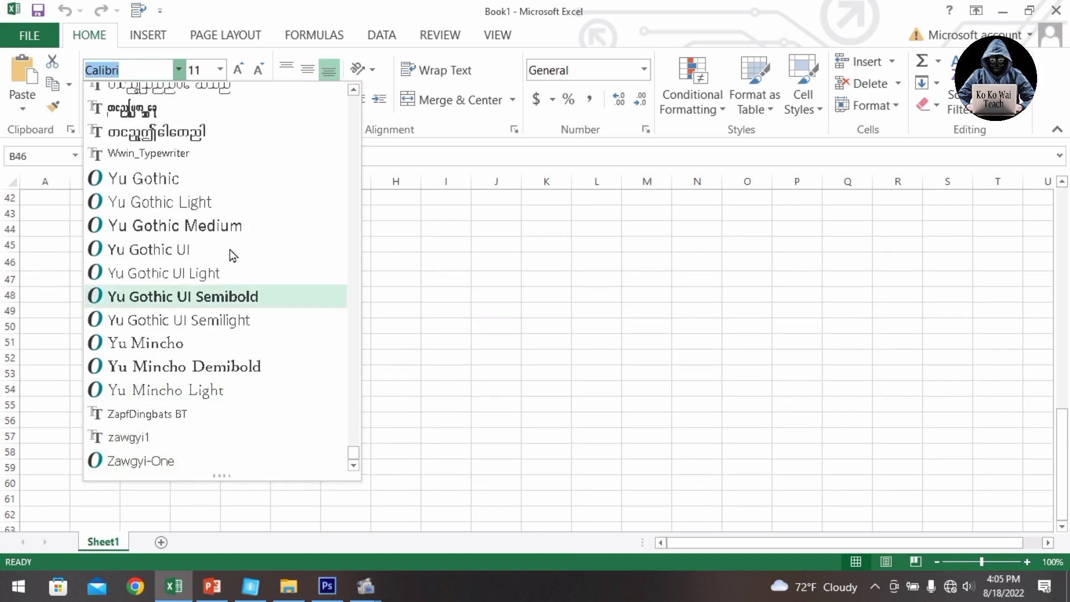
click(178, 69)
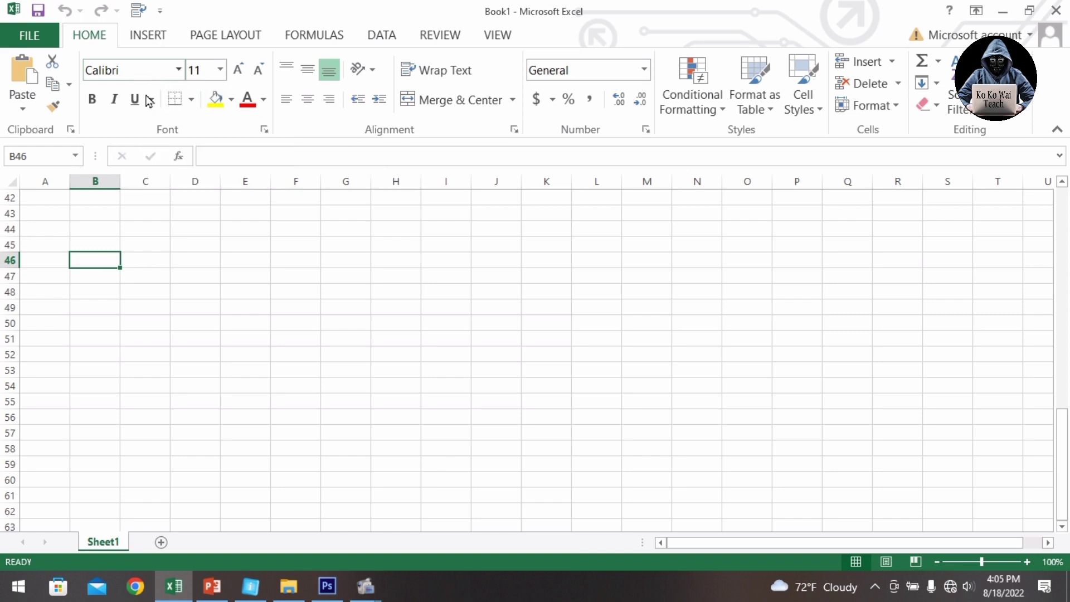
click(174, 258)
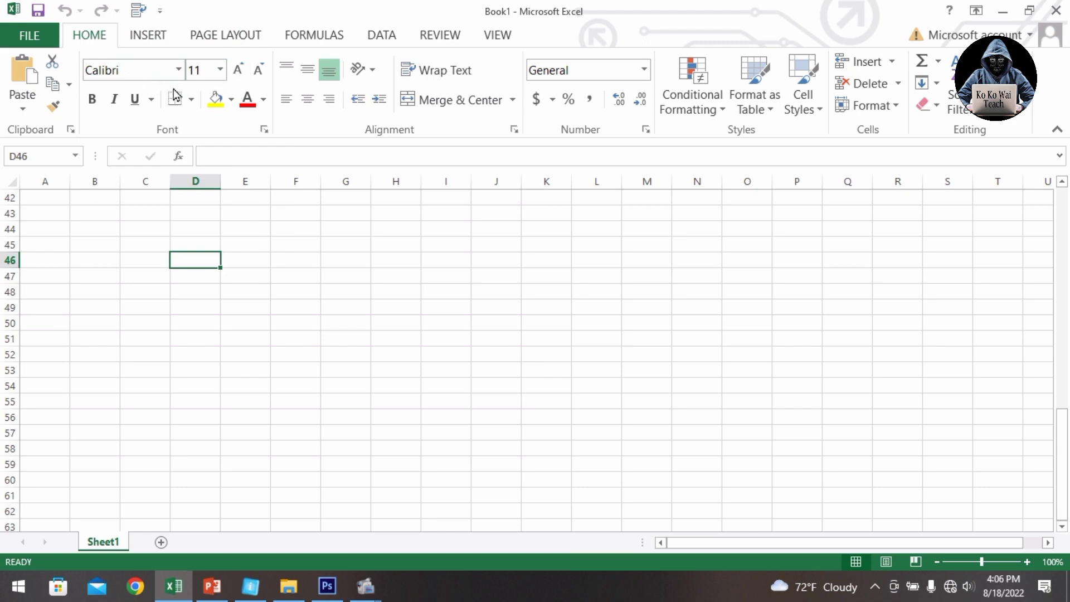
- Compare the Insert commands with the Home commands and review the paste options again
click(149, 37)
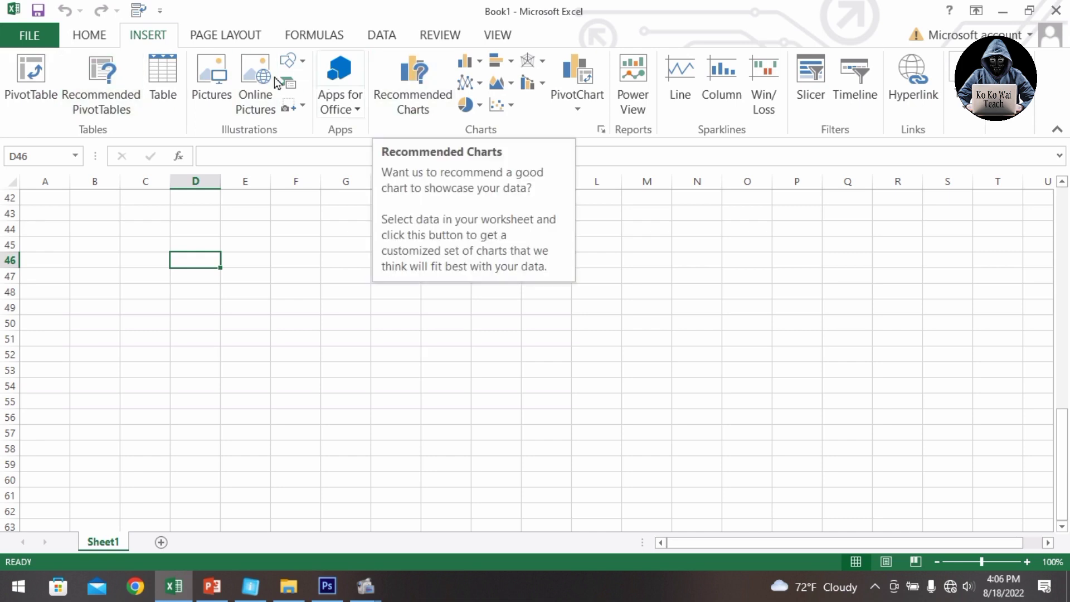
click(100, 36)
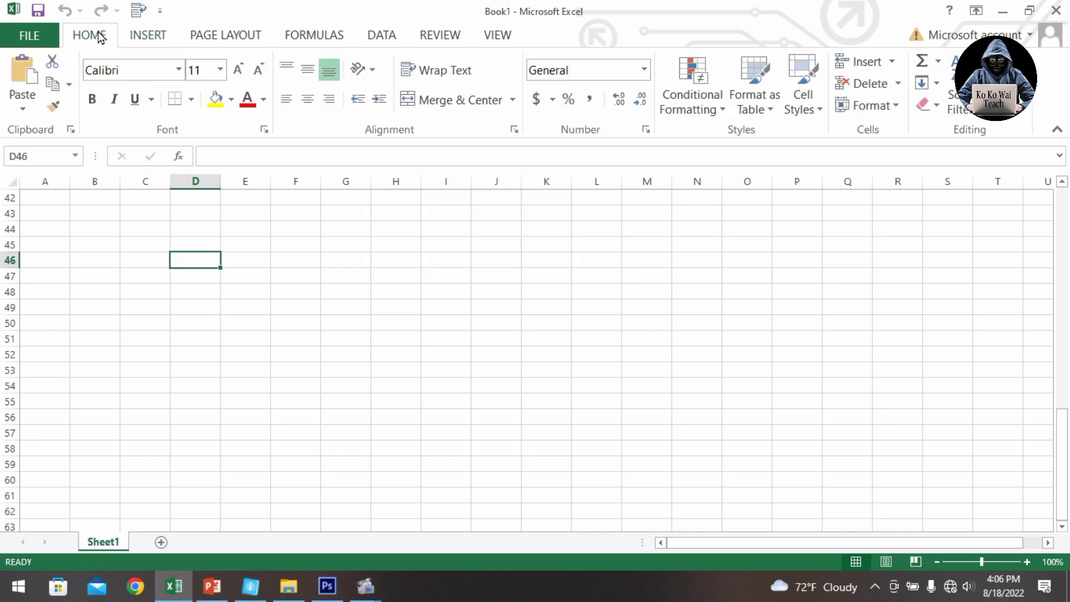
click(20, 109)
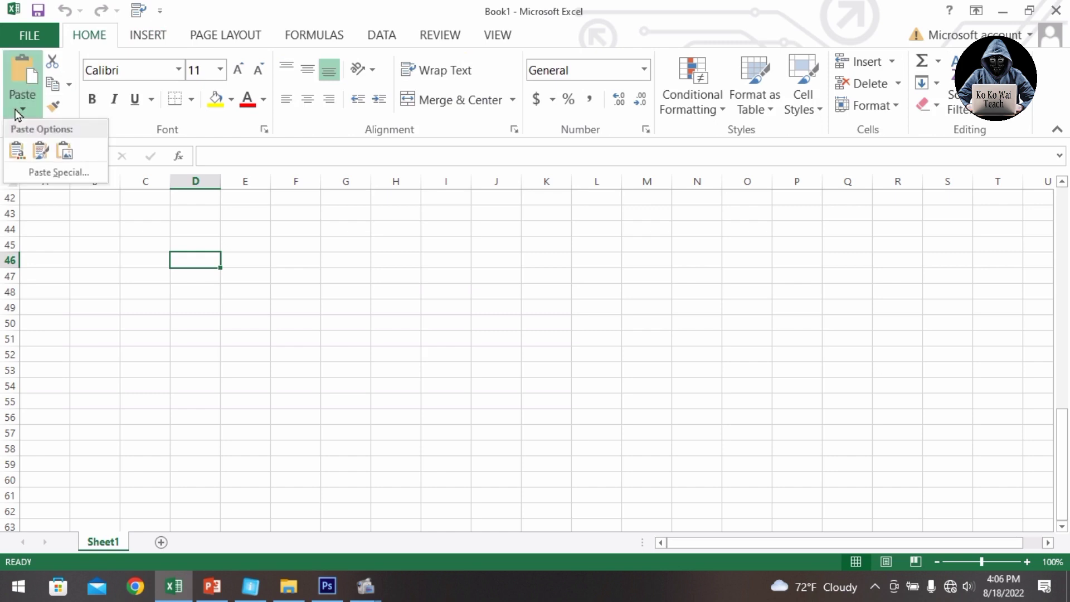
click(61, 63)
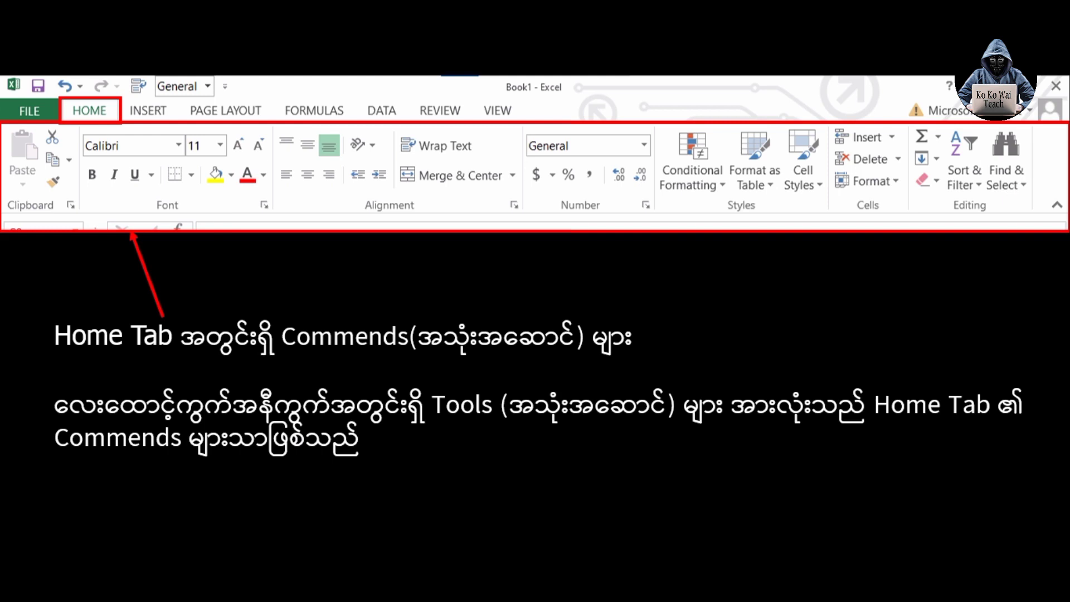
click(560, 345)
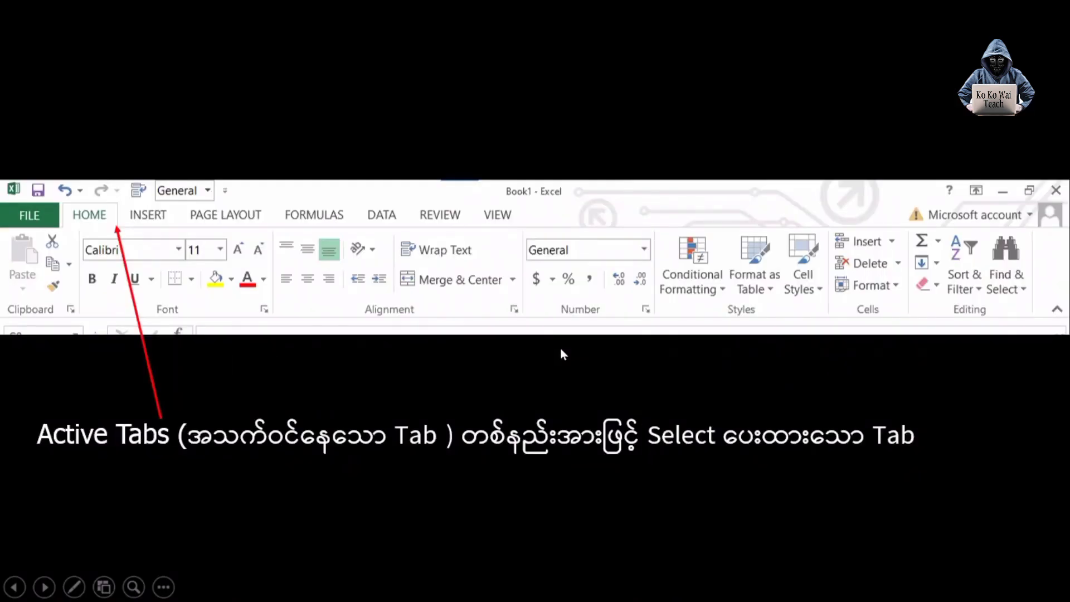